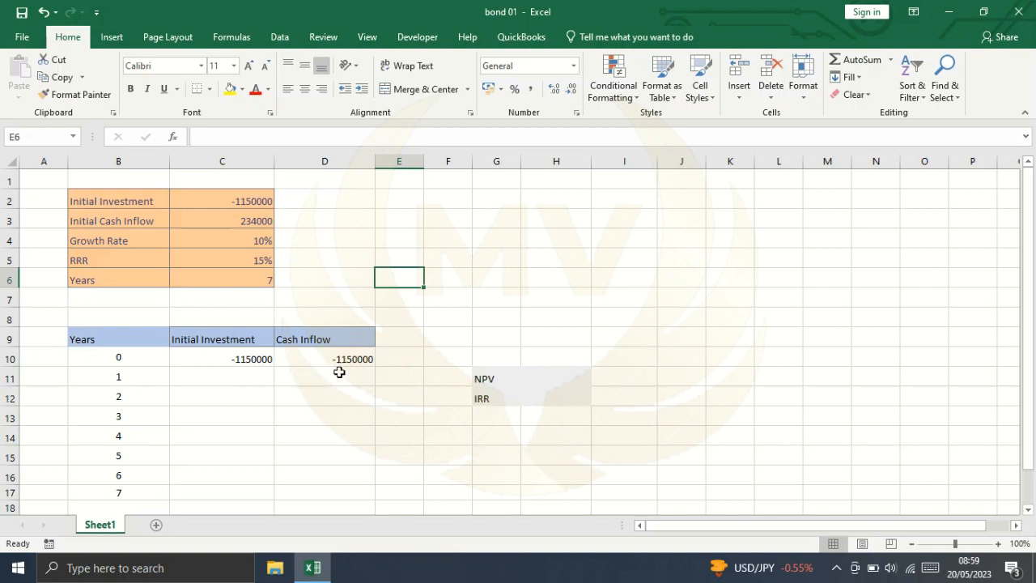
Link the year 1 cash inflow in D11 to the initial cash inflow in C3
left_click(309, 377)
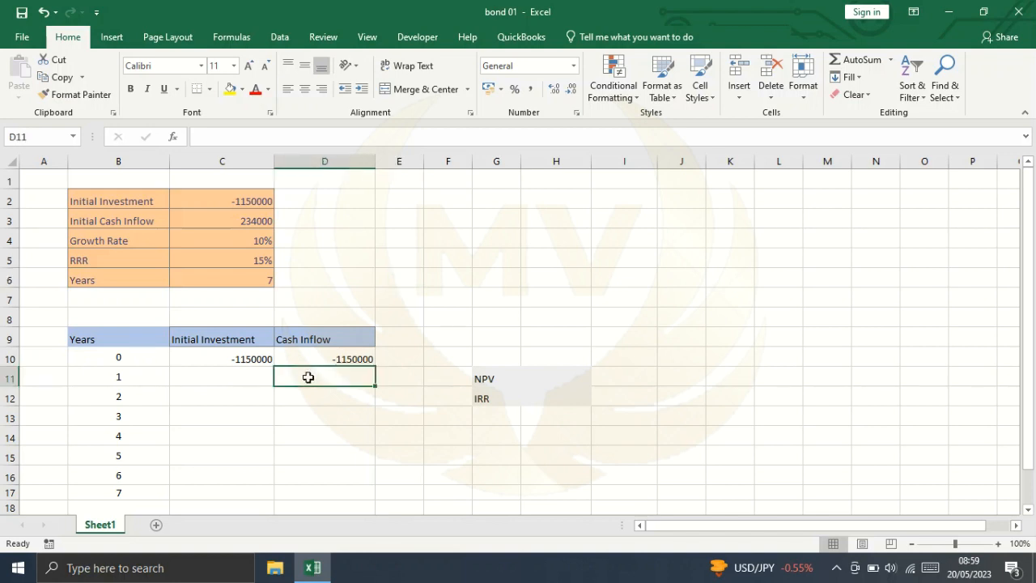
type("=")
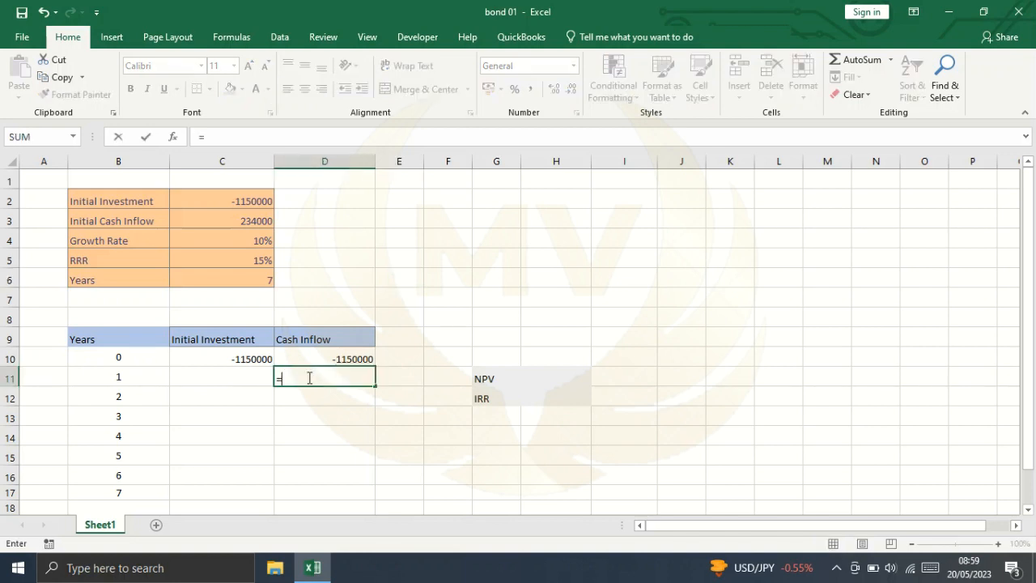
left_click(232, 221)
key("ctrl+Return")
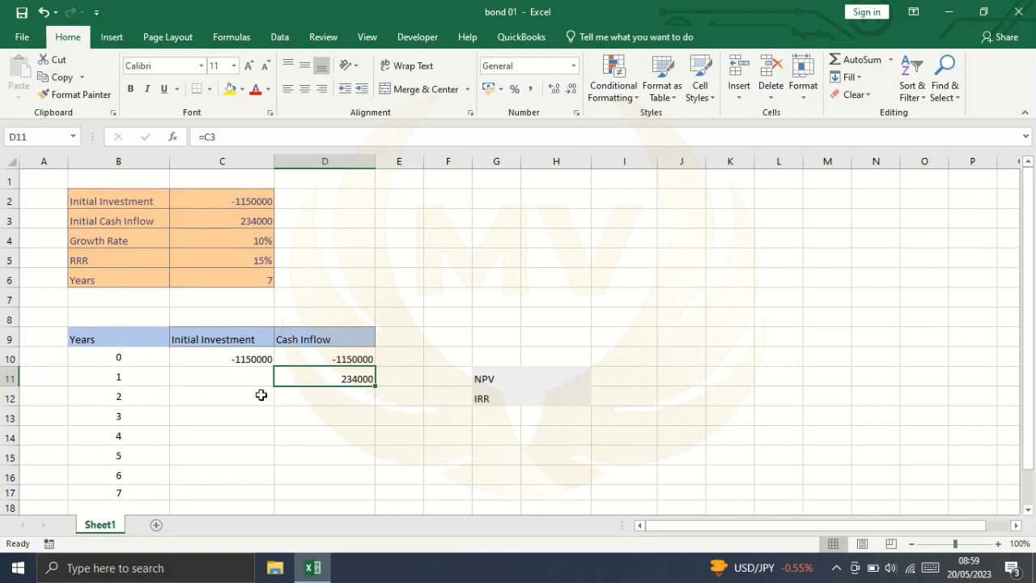
Enter the year 2 cash inflow in D12 as =234000*(1+C4), accepting the proposed formula correction
left_click(321, 394)
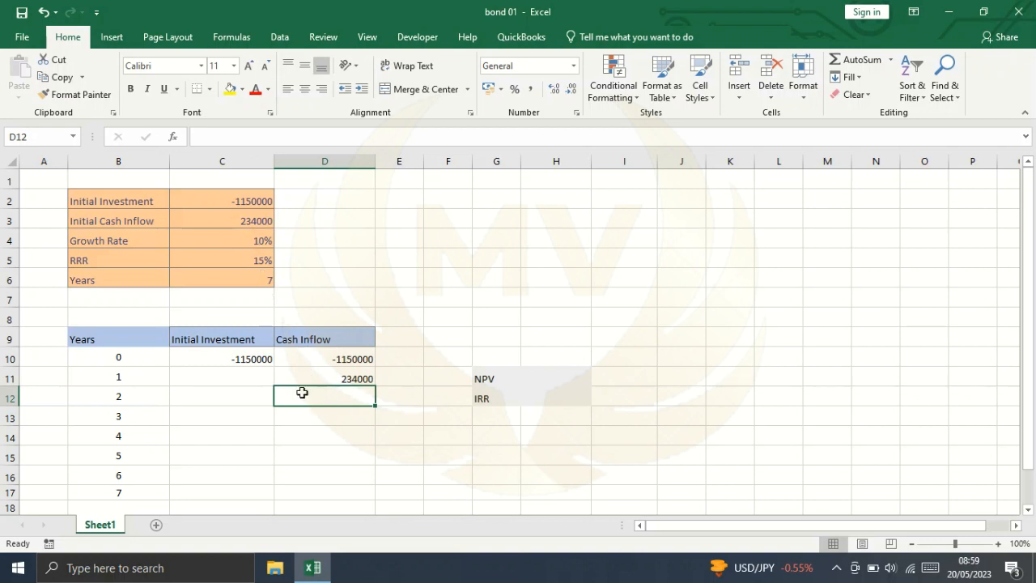
type("=")
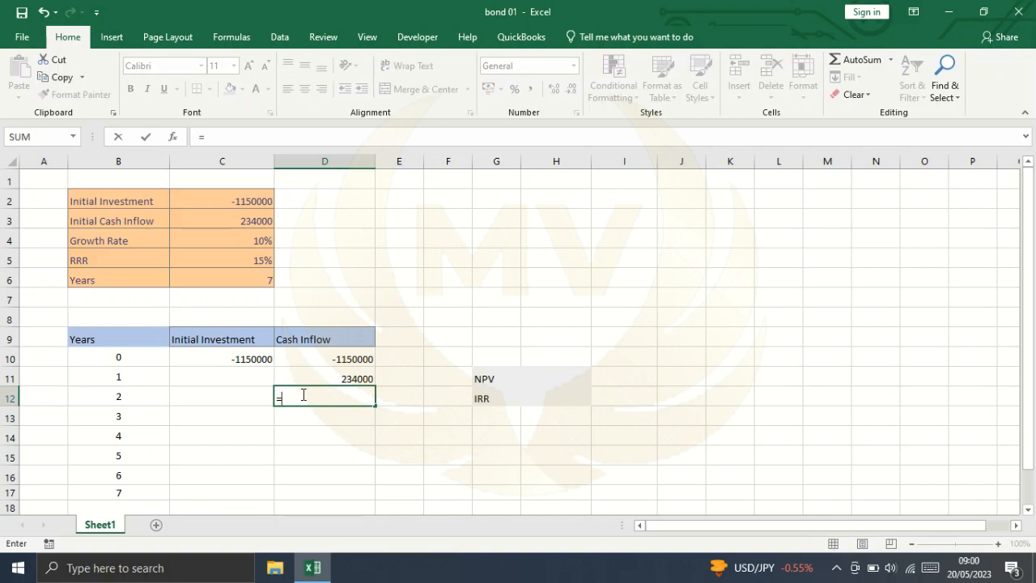
type("23")
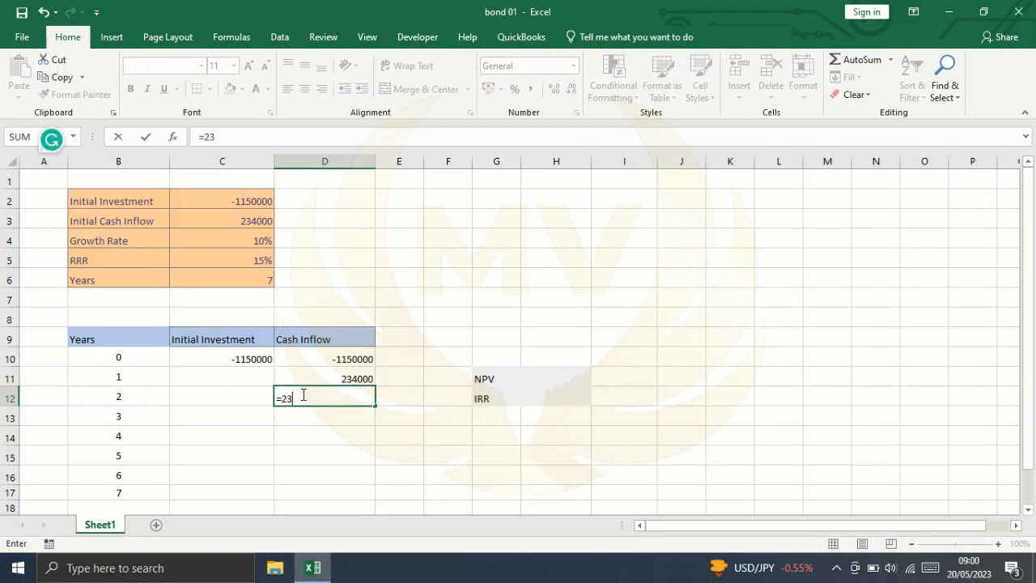
type("4000(1+")
left_click(223, 239)
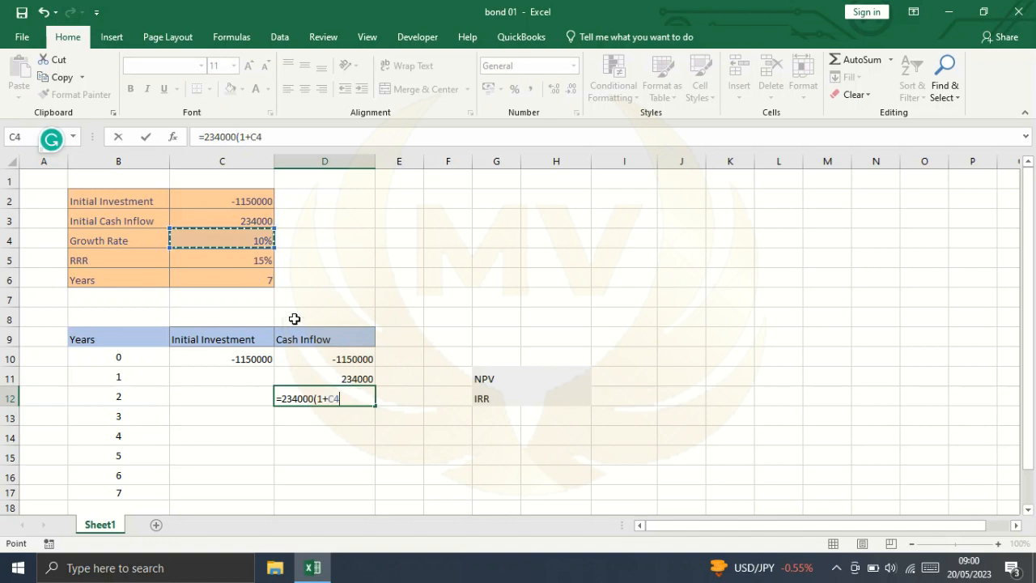
type(")")
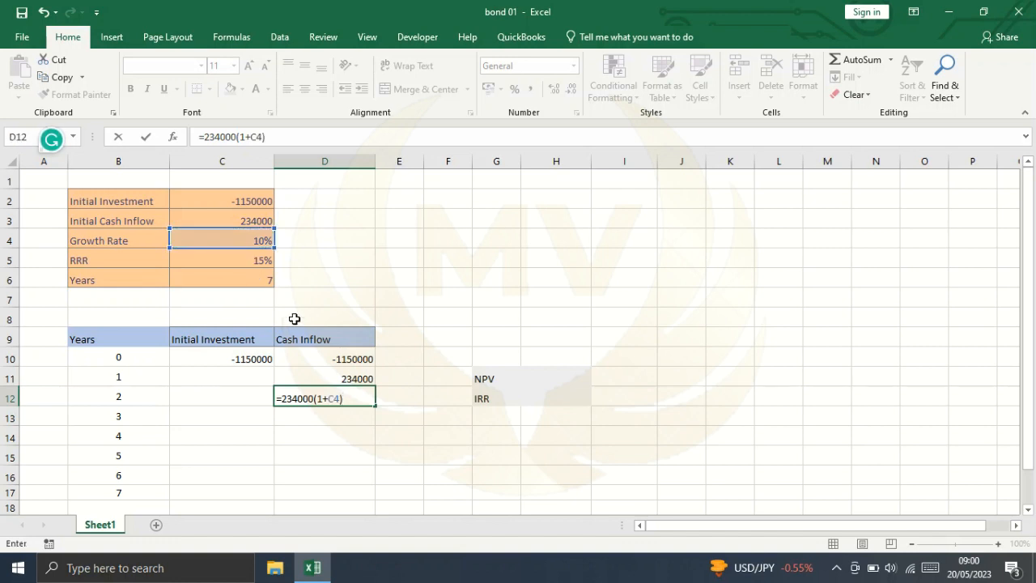
key("Return")
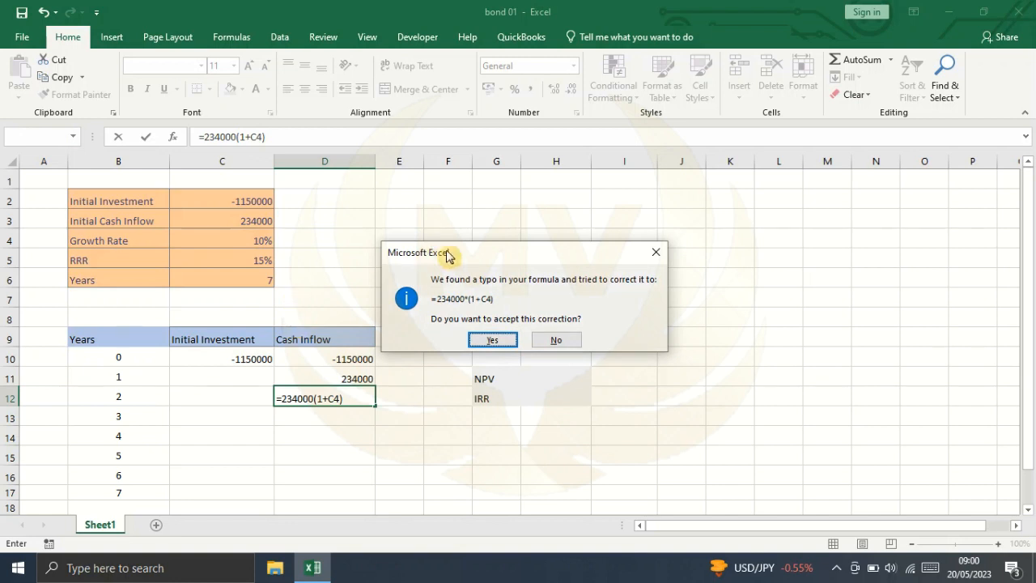
left_click(478, 340)
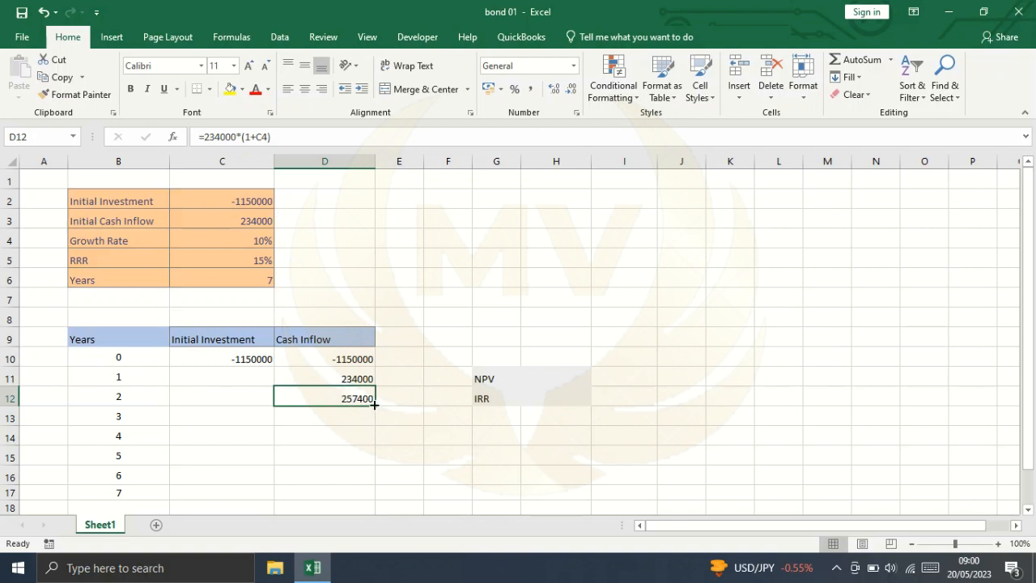
Change the year 2 formula to =D11*(1+$C$4), replacing the fixed amount with the prior year's cell and locking the growth rate reference
double_click(334, 396)
key("Left")
key("Left")
key("Left")
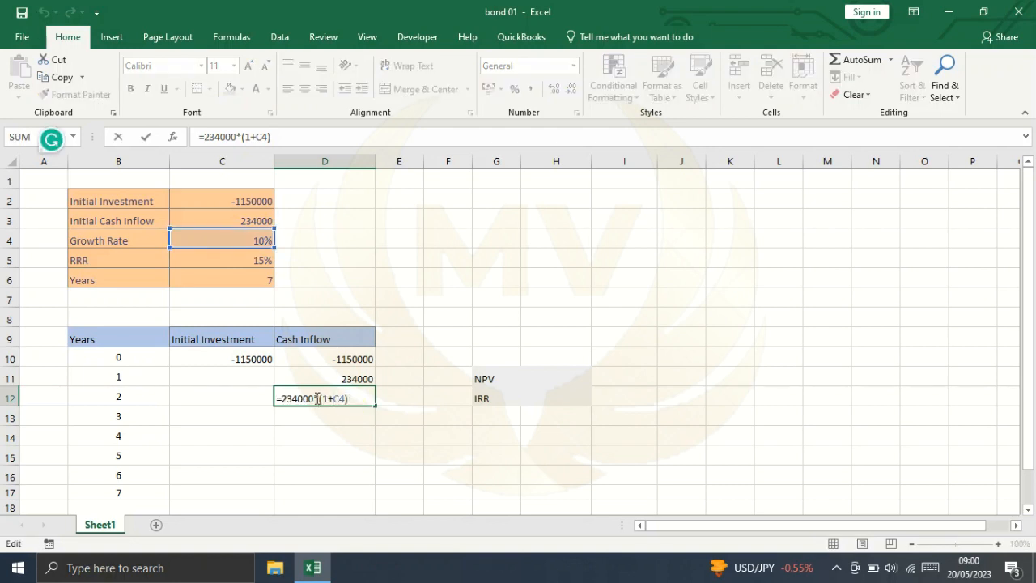
left_click_drag(314, 398, 288, 402)
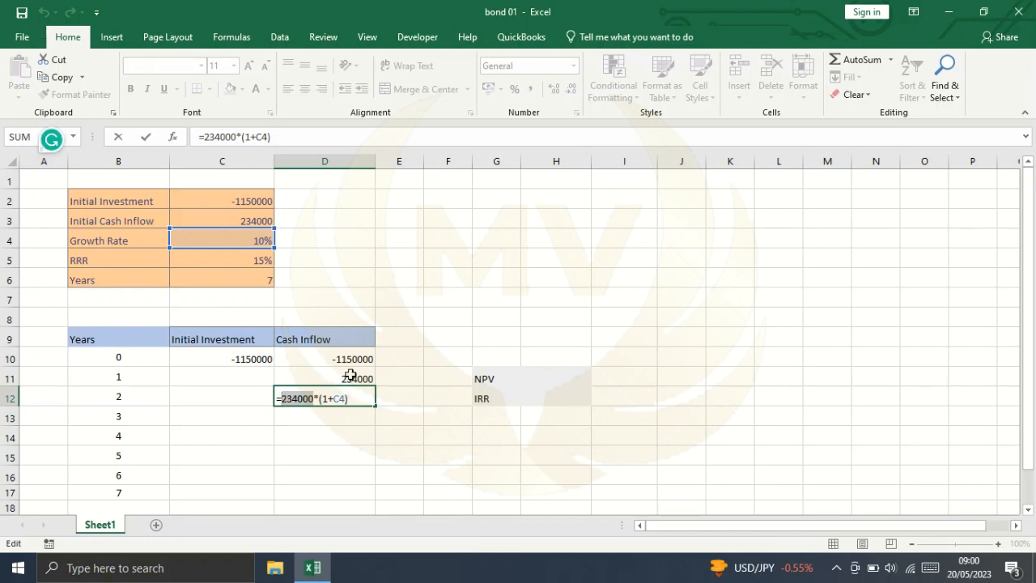
left_click(348, 379)
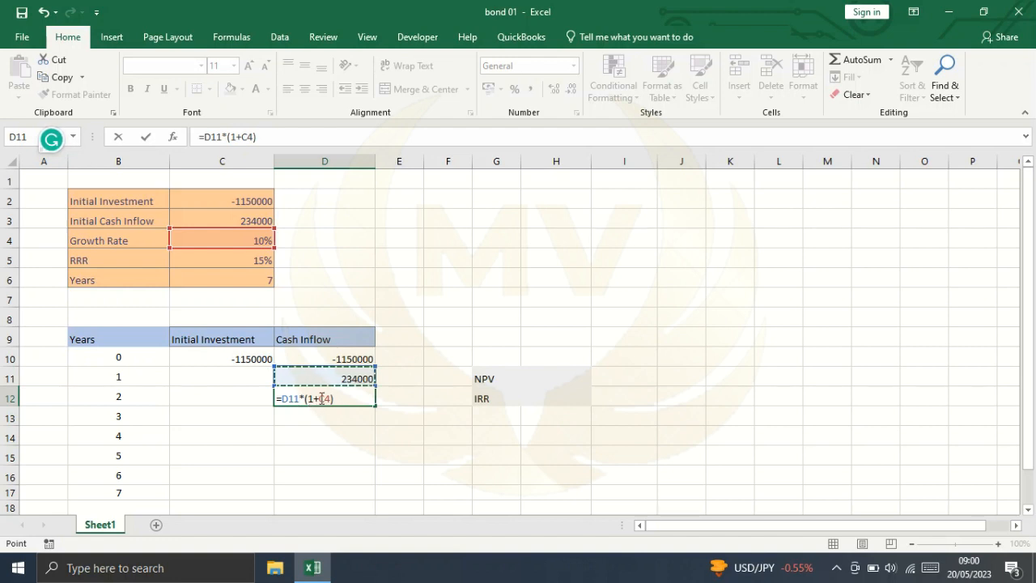
left_click(321, 398)
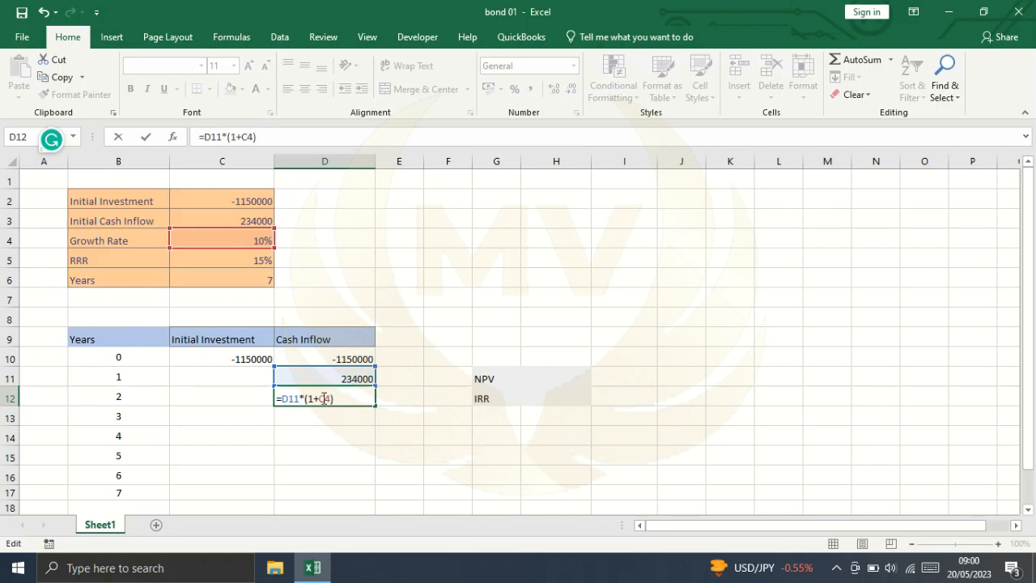
key("F4")
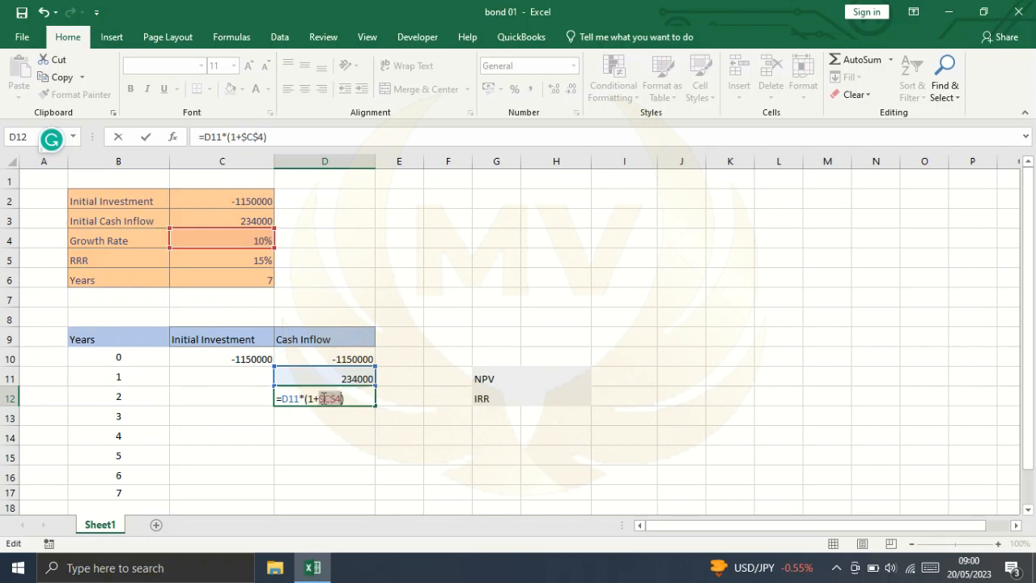
left_click(359, 399)
key("ctrl+Return")
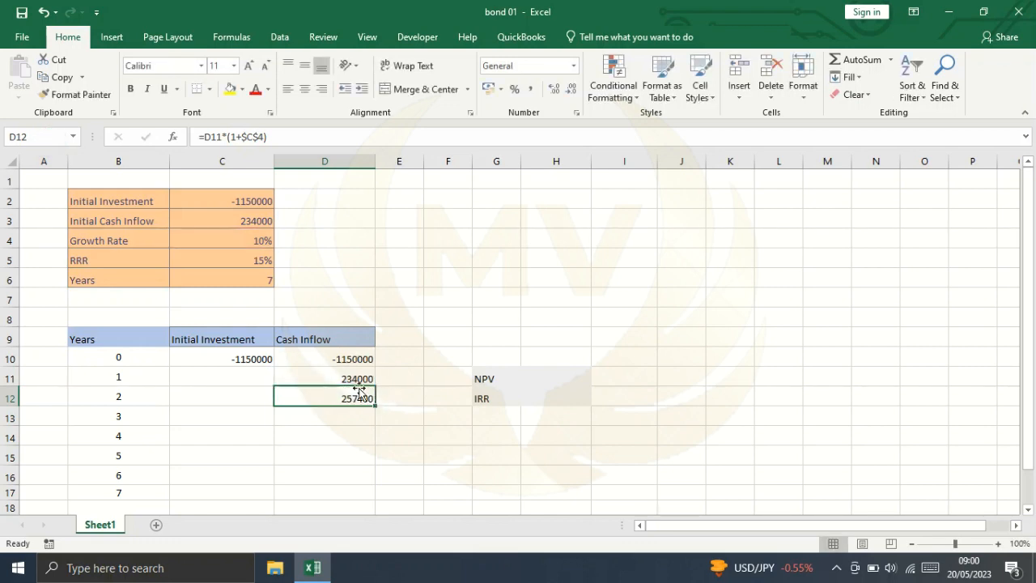
Fill the year 2 cash inflow formula down through year 7 in D17 and check the copied formula for year 3
scroll(405, 365, "down", 2)
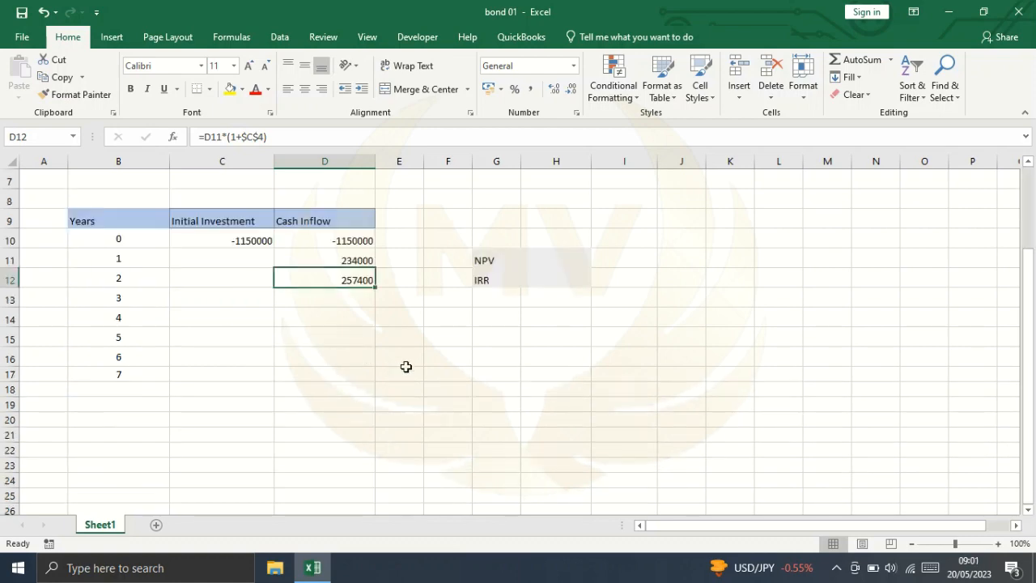
scroll(405, 365, "up", 1)
left_click_drag(376, 345, 366, 437)
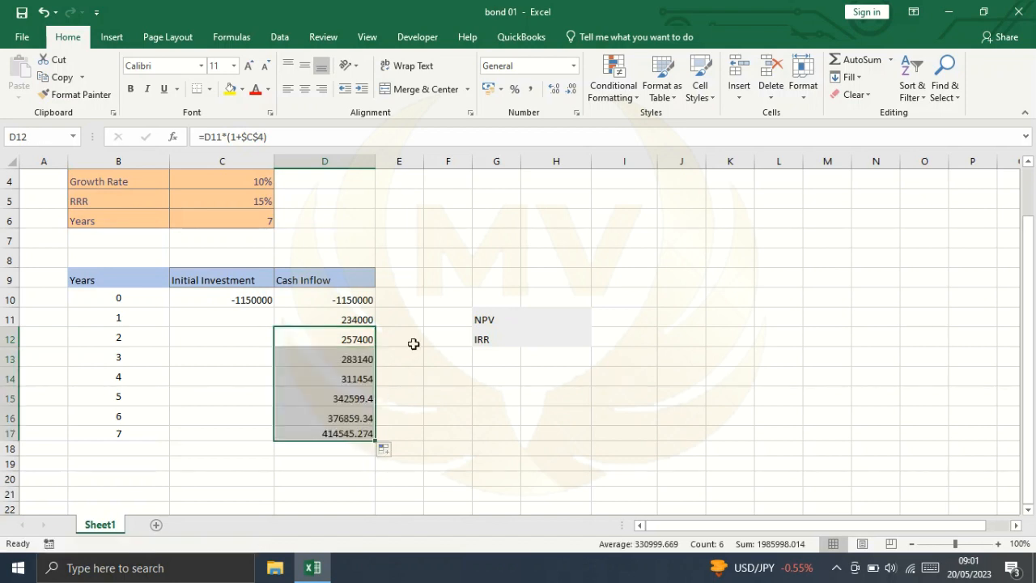
left_click(340, 364)
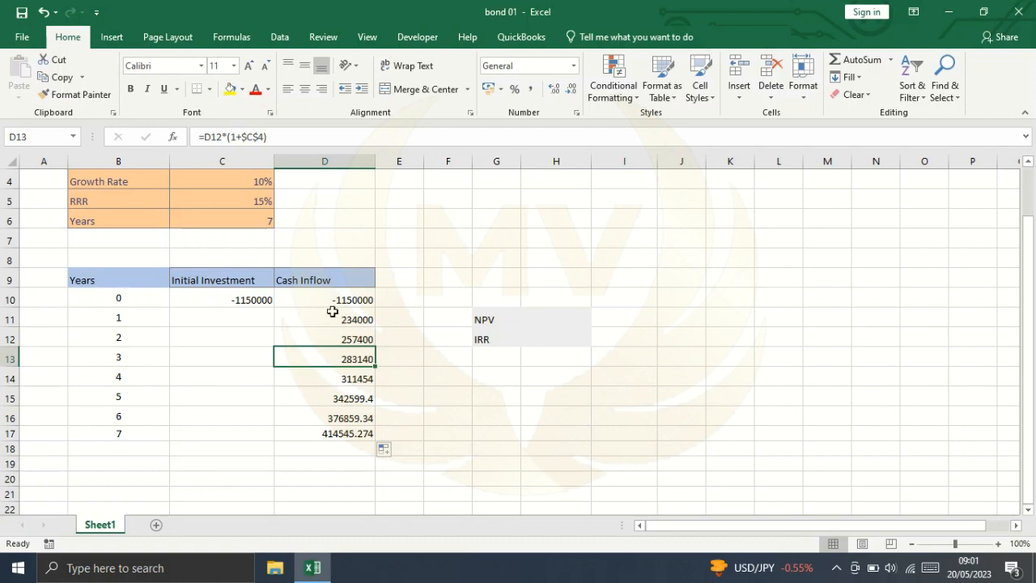
scroll(340, 318, "up", 1)
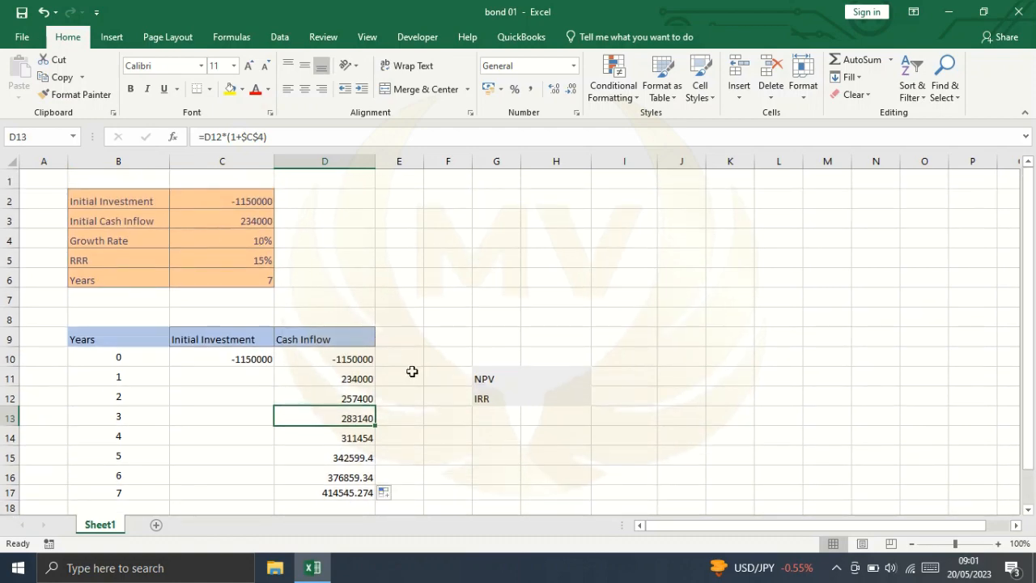
scroll(412, 370, "down", 1)
scroll(407, 332, "up", 1)
Calculate the NPV in H11 as =D10+NPV(C5,D11:D17), using the RRR as rate and the cash inflows of years 1 to 7
left_click(542, 378)
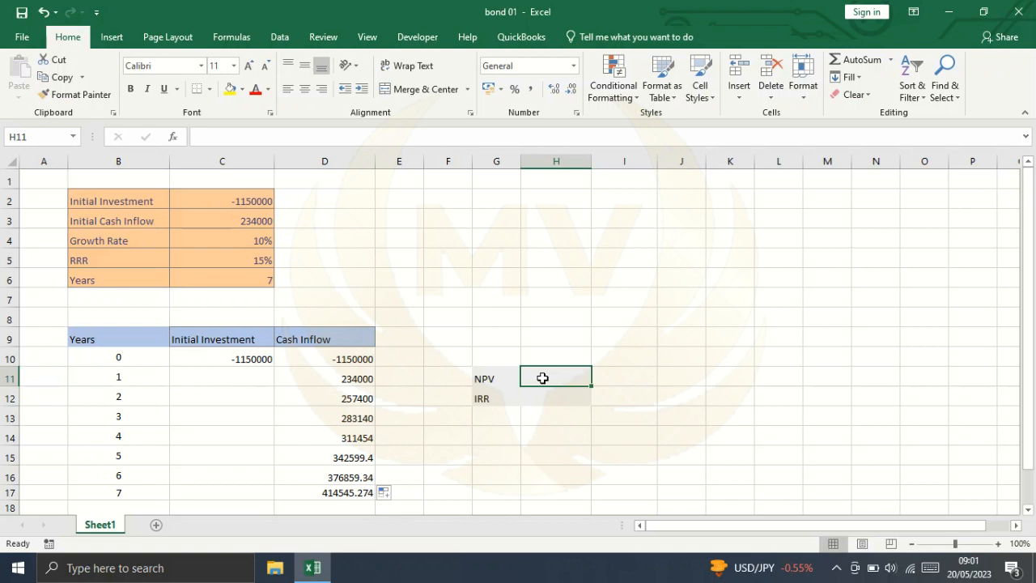
type("=")
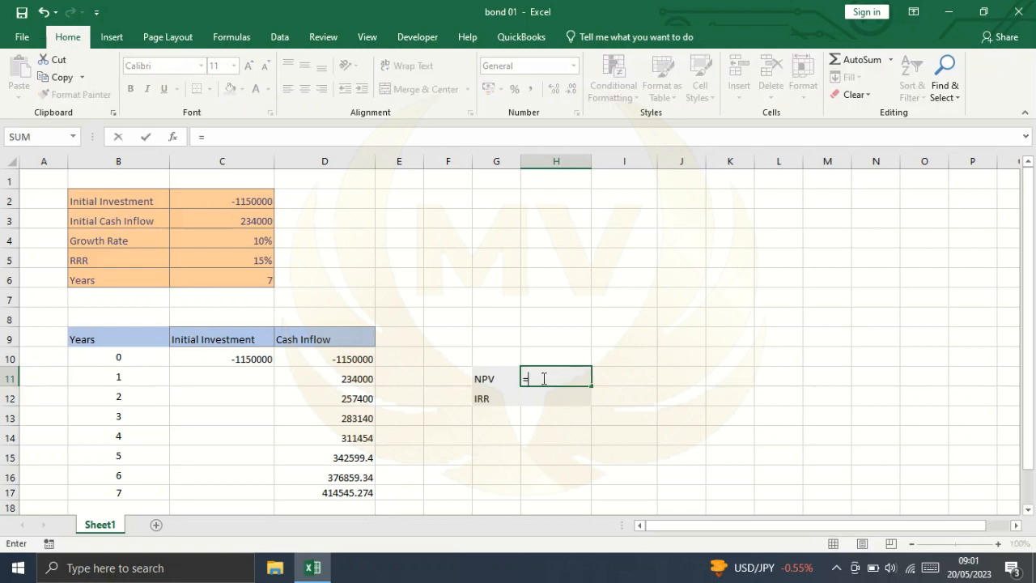
left_click(322, 359)
type("+")
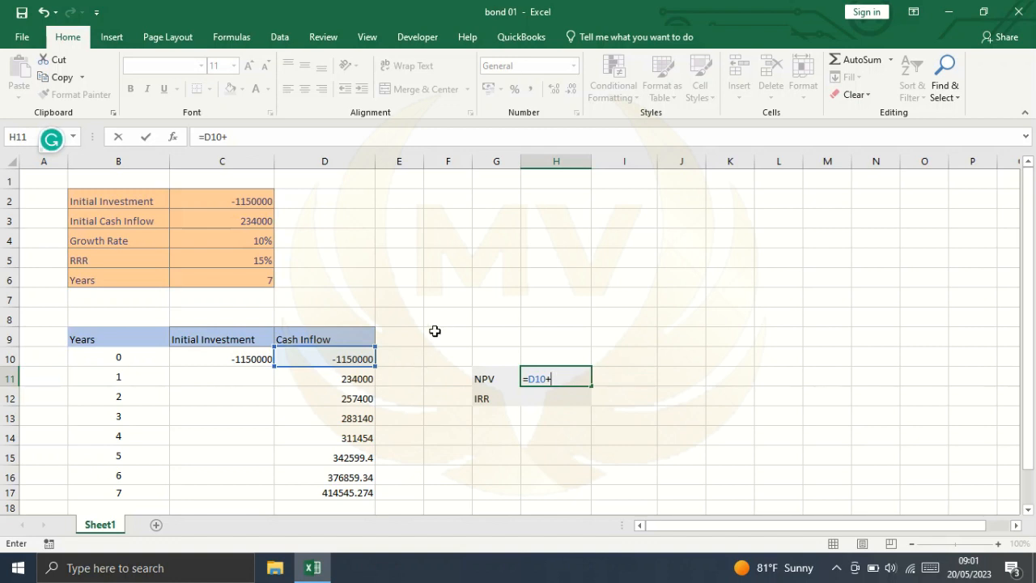
type("np")
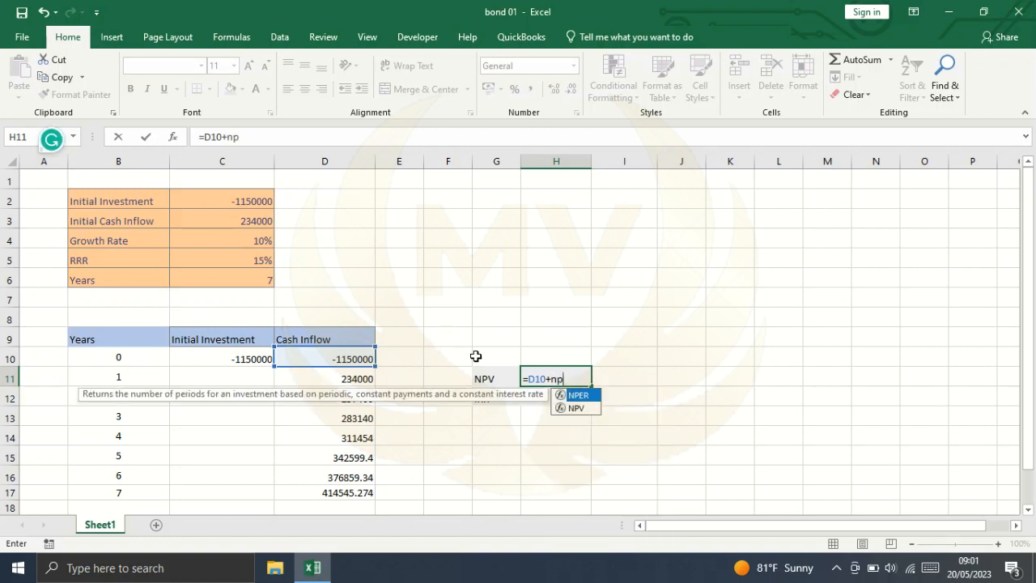
double_click(576, 408)
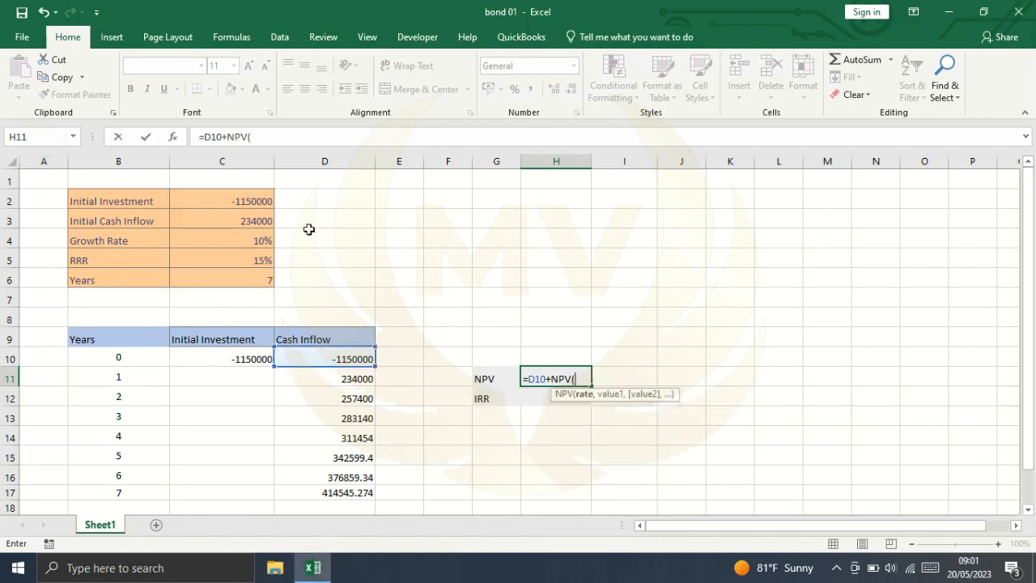
left_click(171, 137)
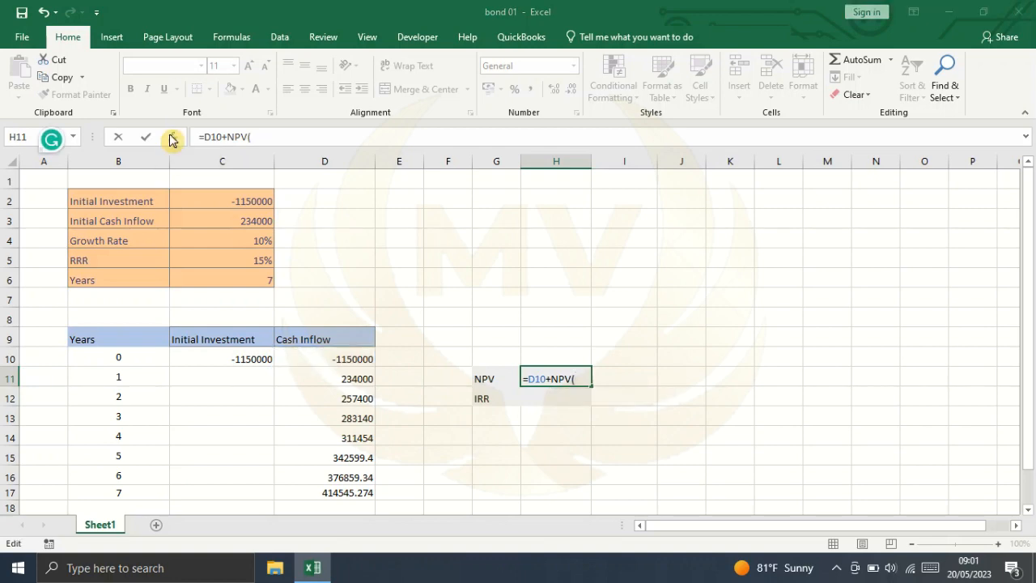
left_click_drag(620, 249, 745, 205)
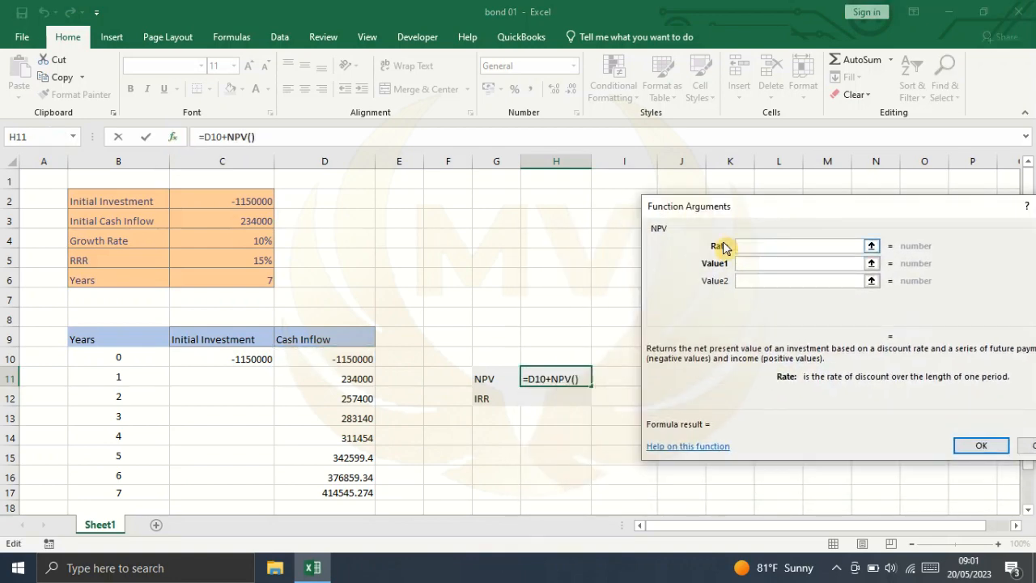
left_click(253, 261)
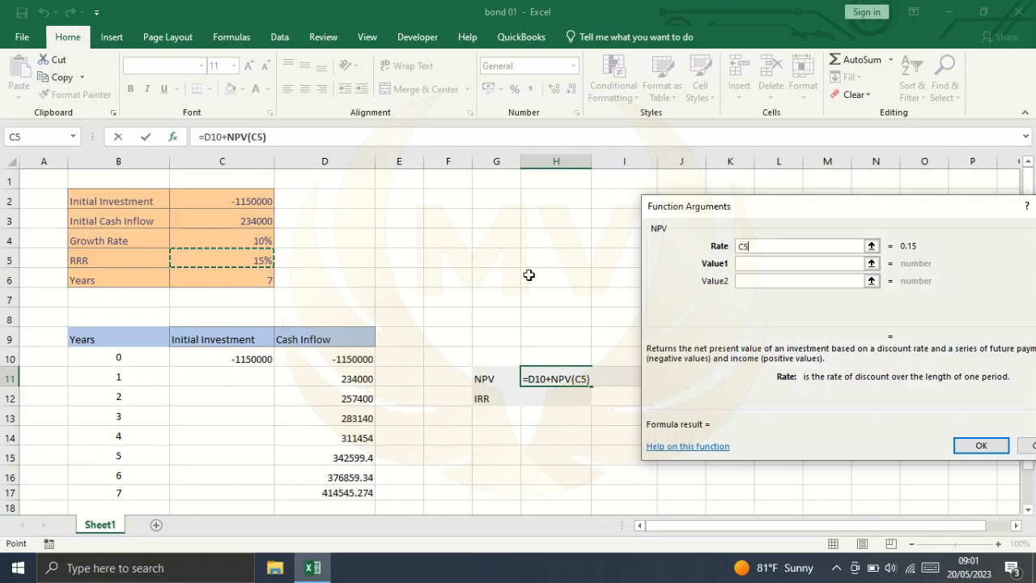
left_click(751, 265)
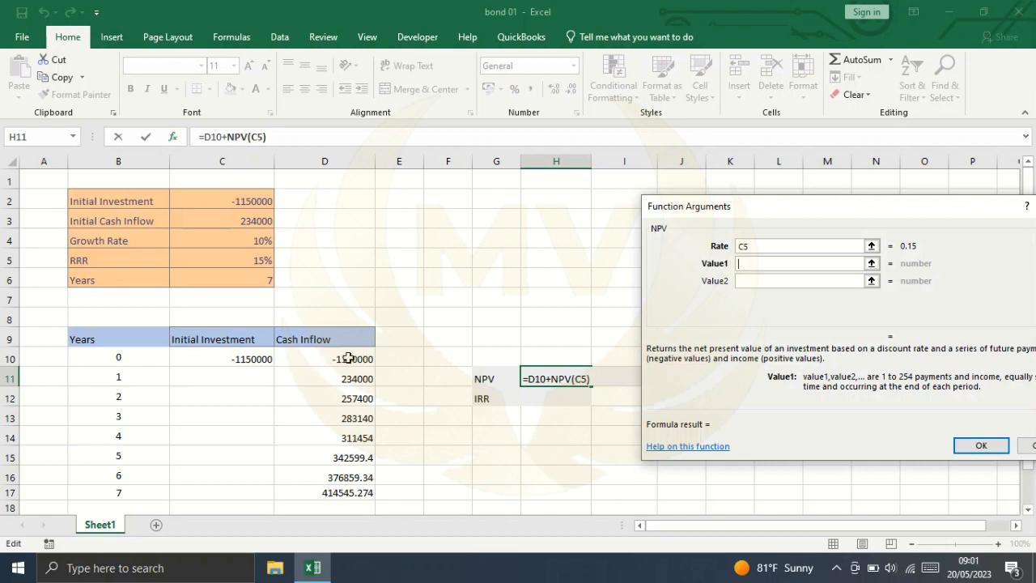
left_click_drag(317, 379, 348, 486)
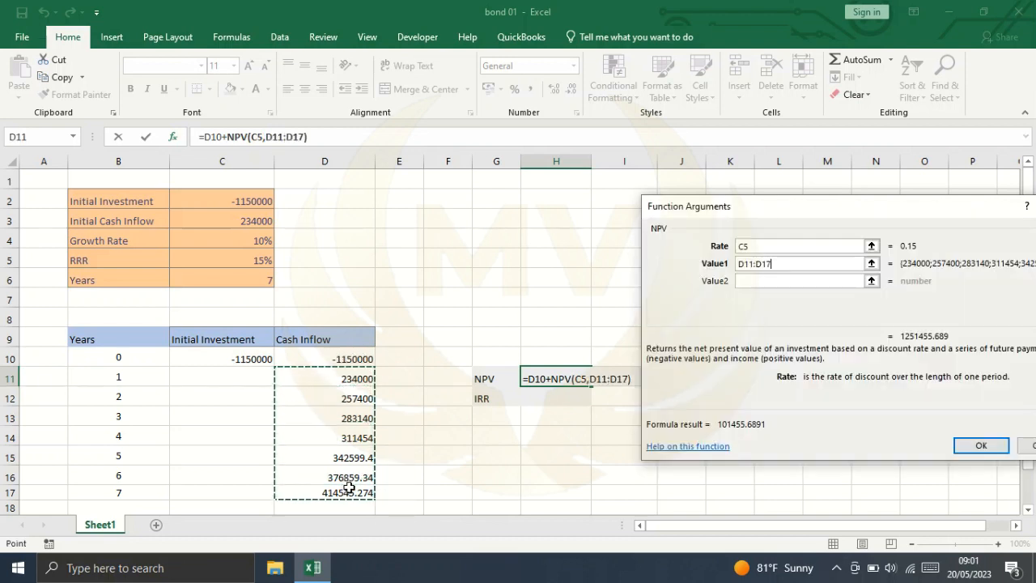
left_click(980, 446)
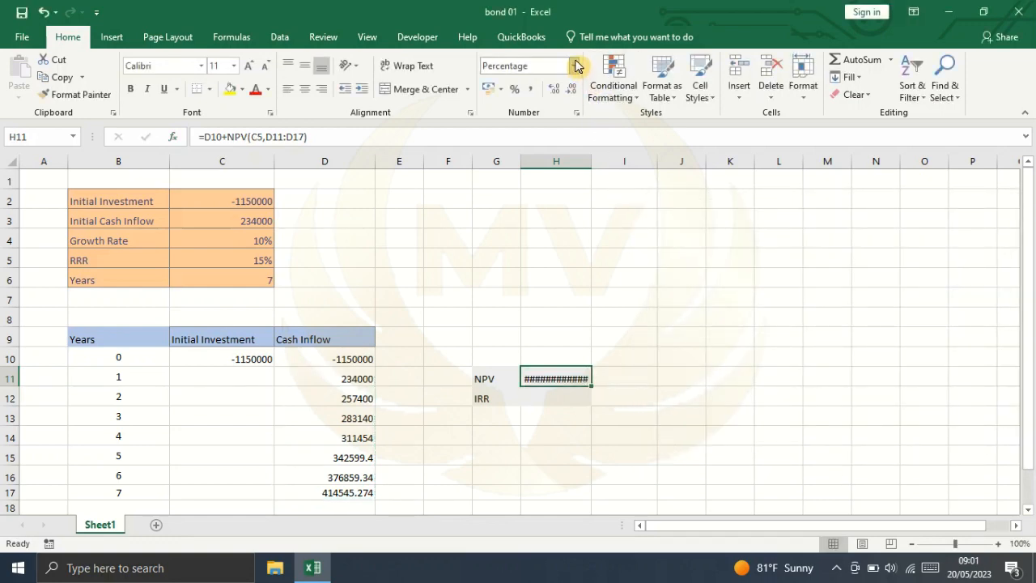
Format the NPV result in H11 with the Number format
left_click(574, 66)
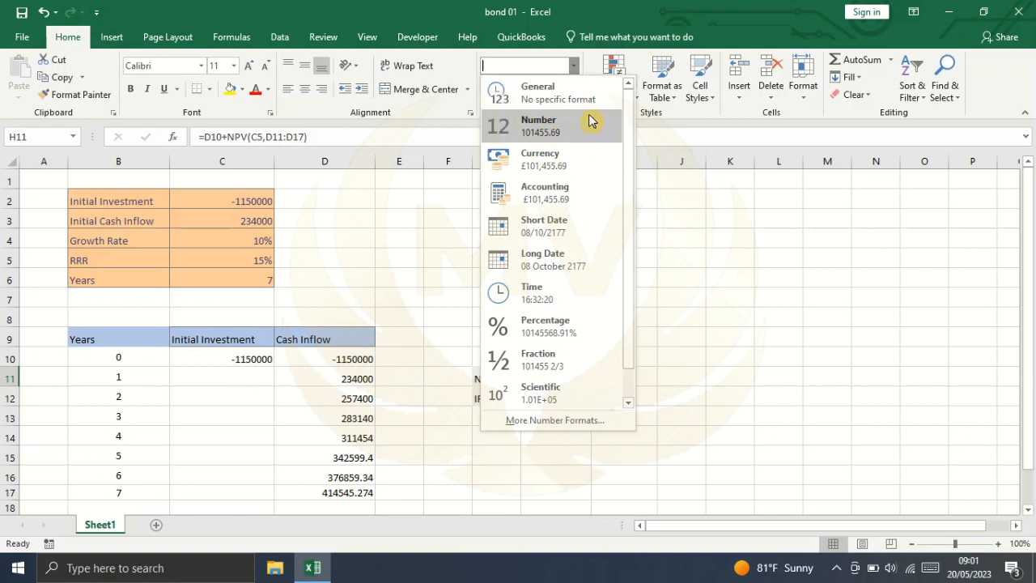
left_click(541, 132)
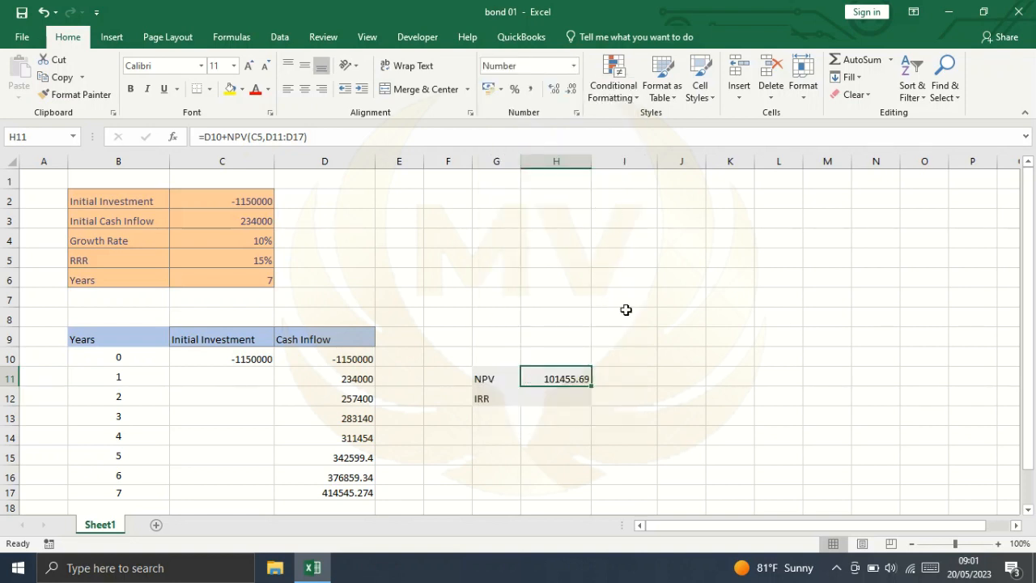
left_click(547, 395)
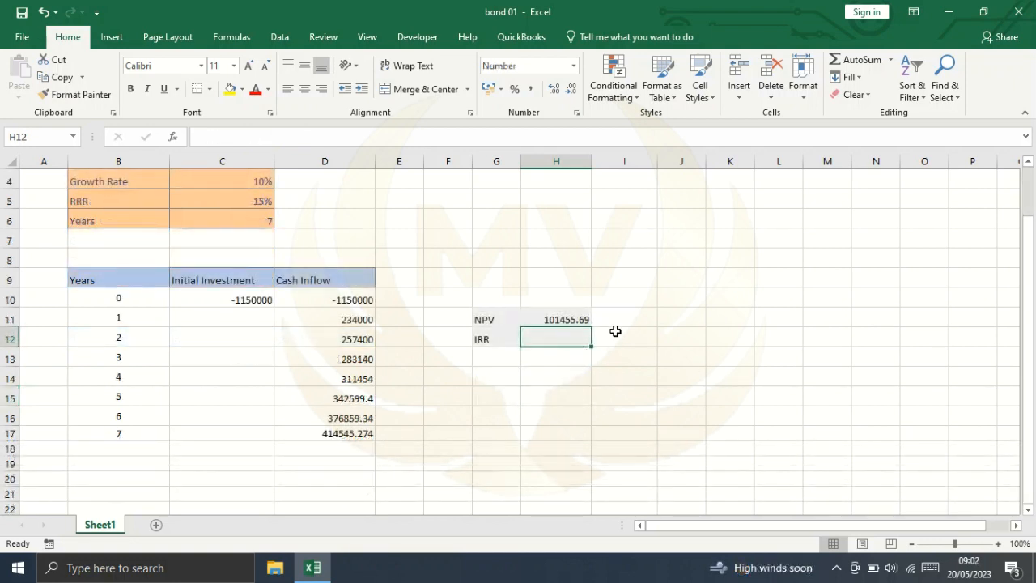
left_click(615, 332)
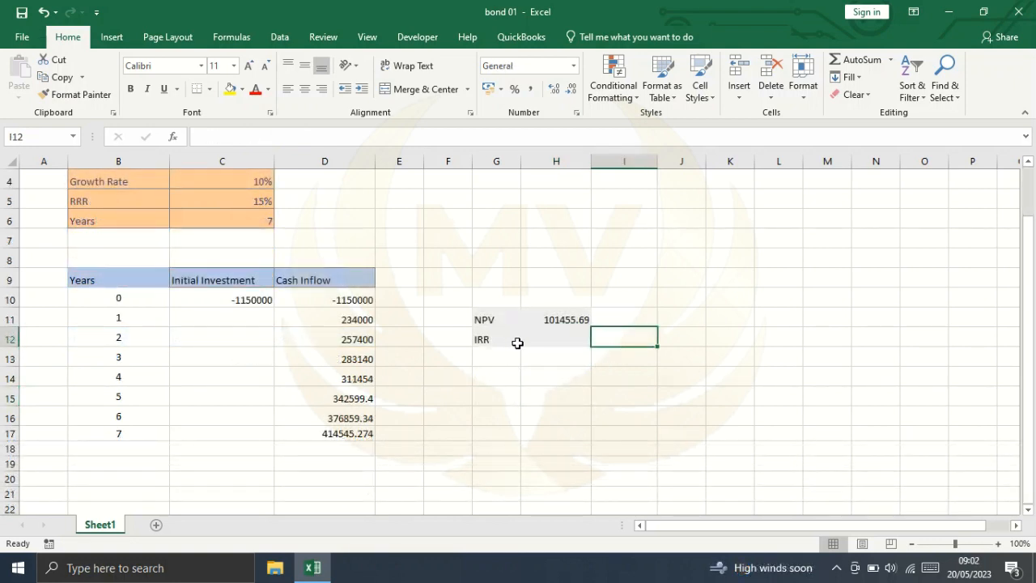
Calculate the IRR in H12 as =IRR(D10:D17), covering the year 0 to 7 cash flows, and format the result as a percentage
left_click(542, 343)
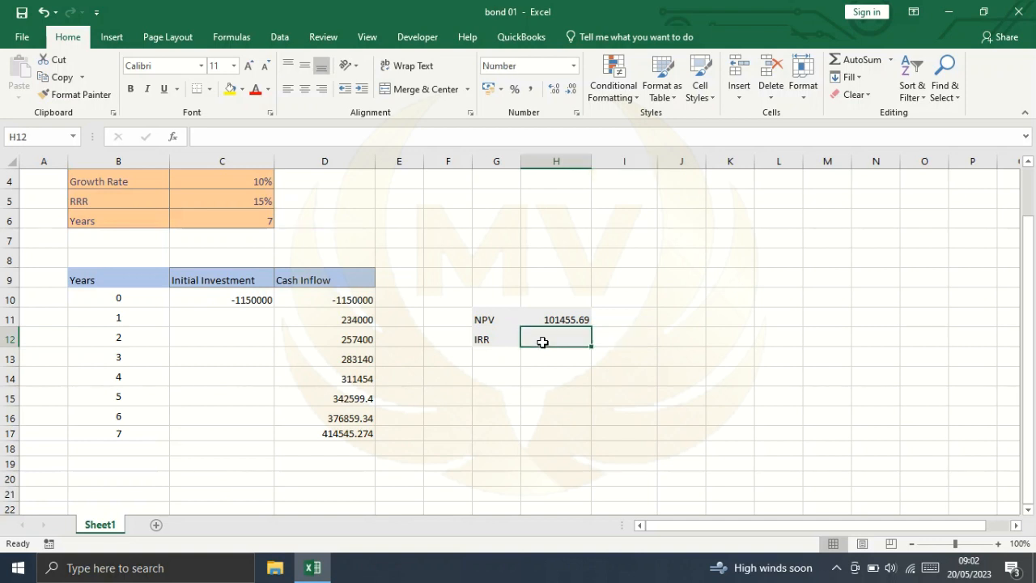
type("=irr")
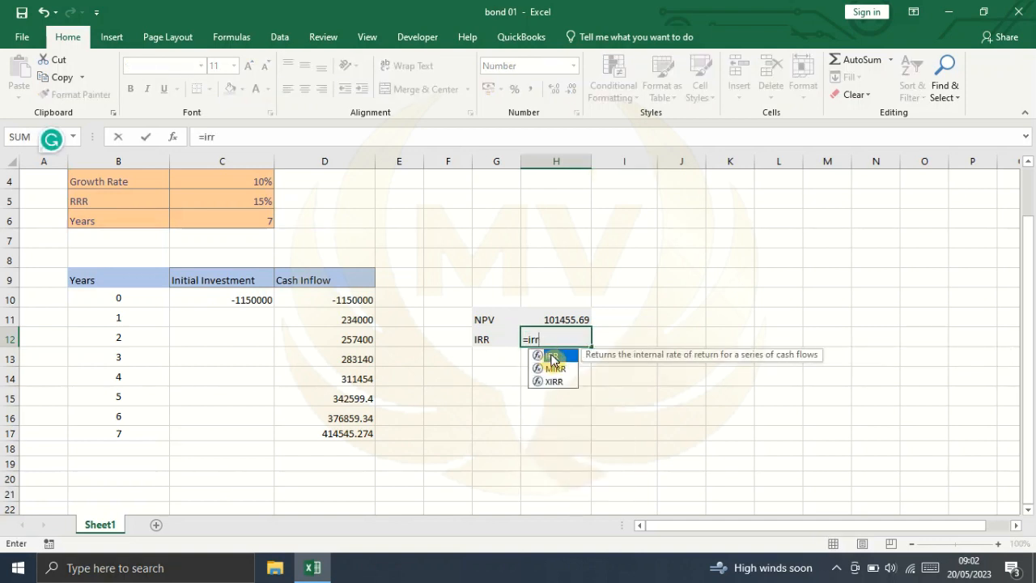
double_click(553, 356)
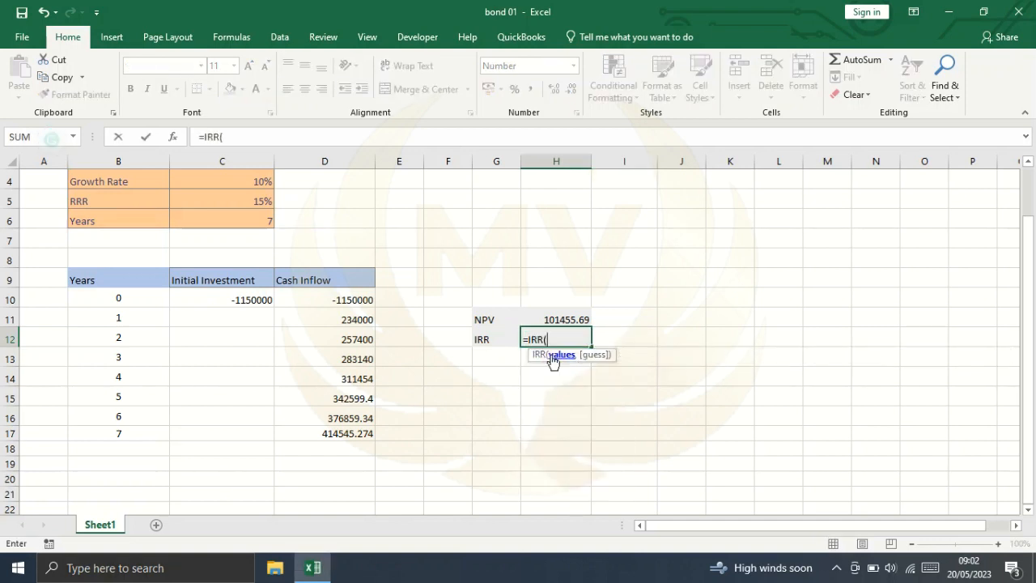
left_click(173, 138)
left_click_drag(704, 224, 737, 213)
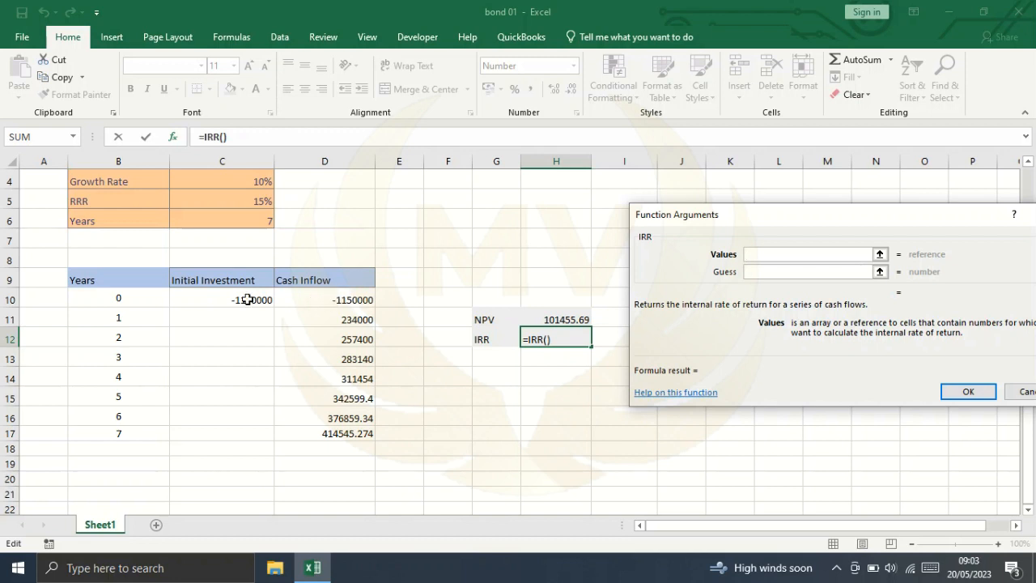
left_click_drag(300, 299, 341, 430)
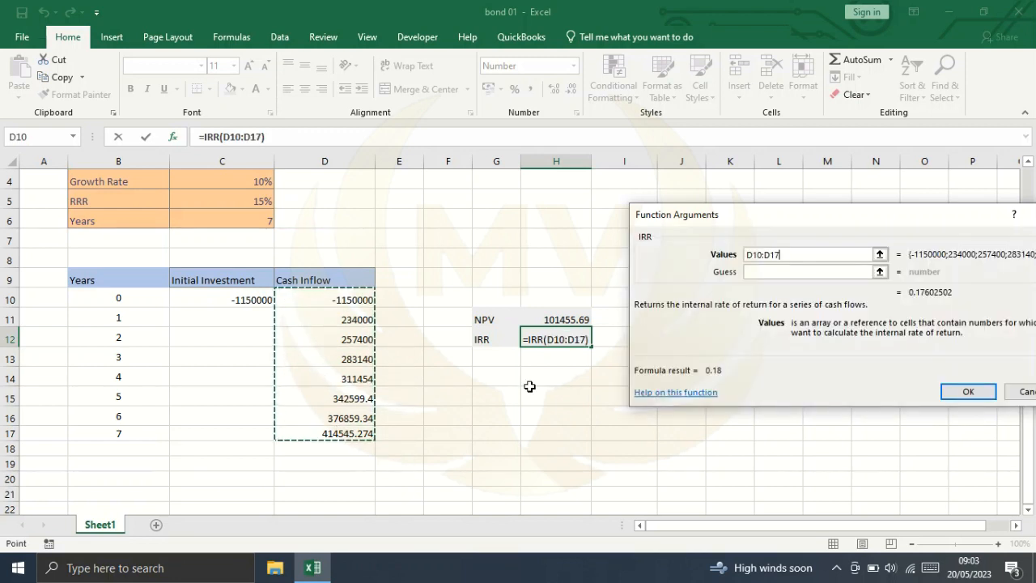
left_click(969, 393)
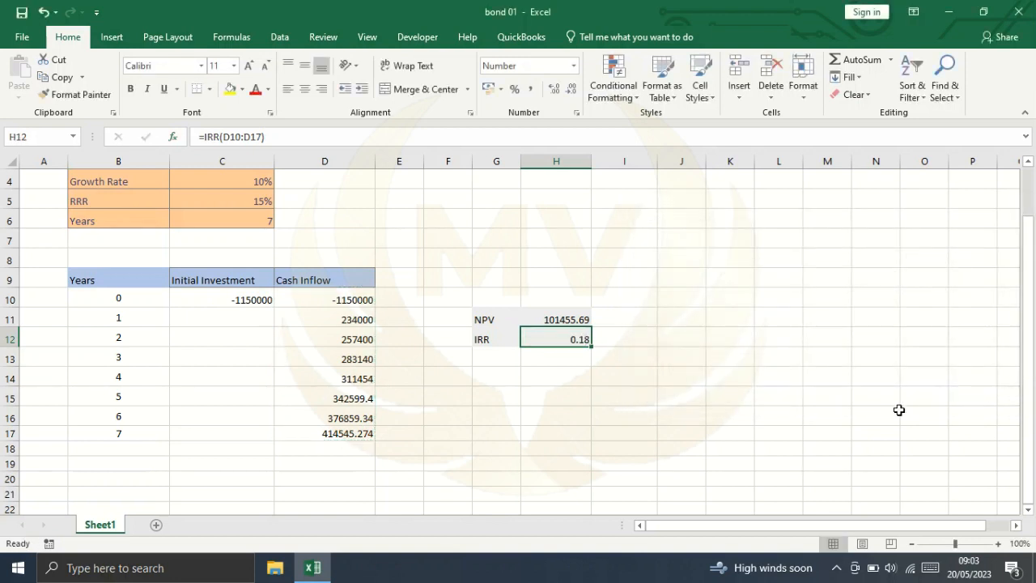
left_click(515, 91)
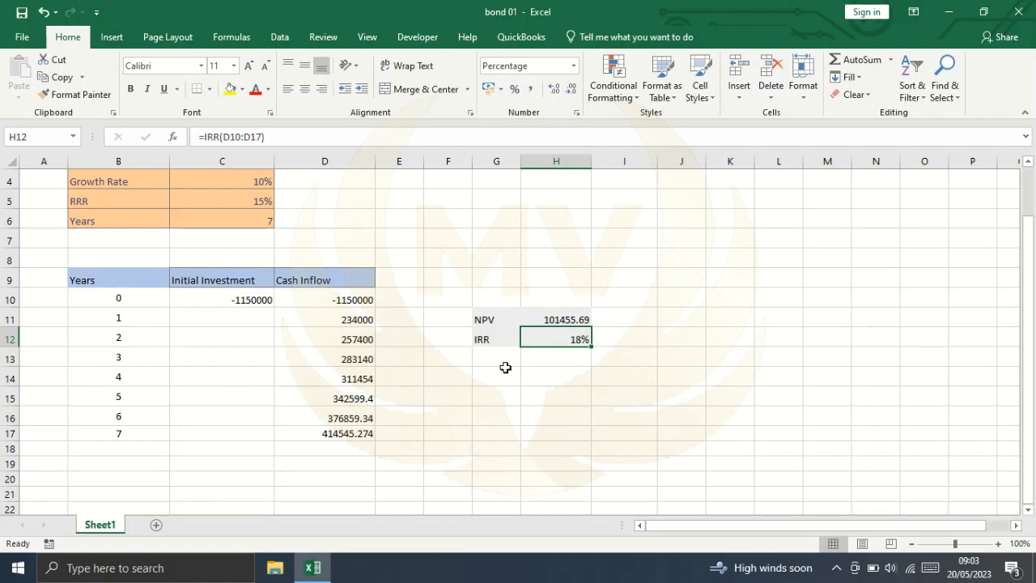
Review the NPV result in H11 and the IRR result in H12 against the input assumptions
scroll(505, 367, "up", 1)
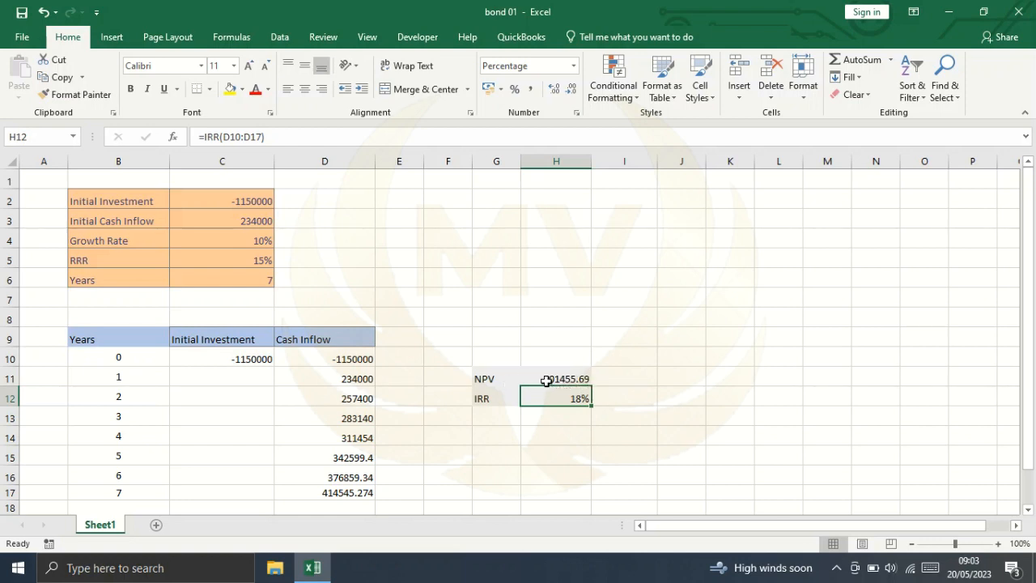
left_click(546, 380)
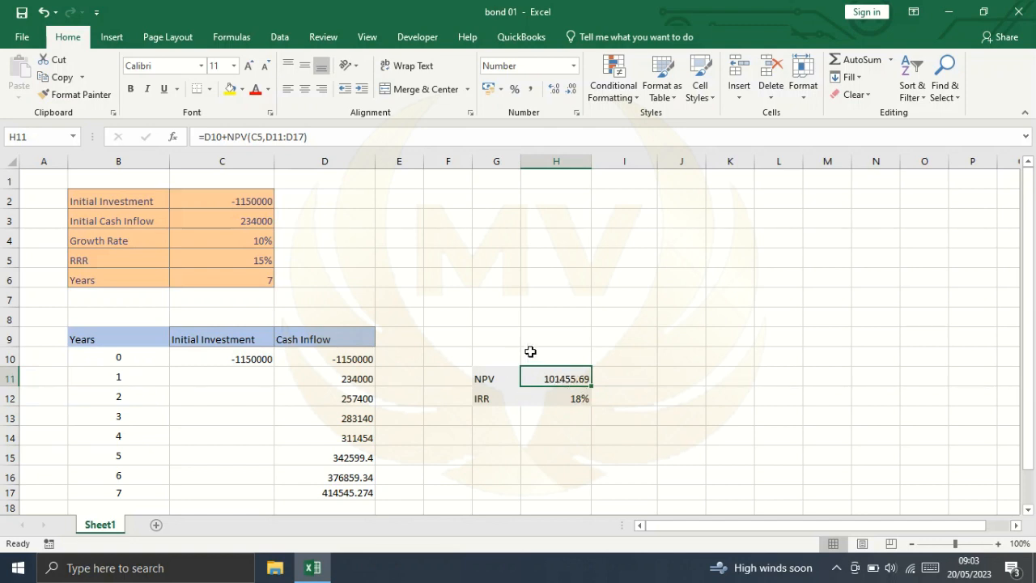
left_click(562, 400)
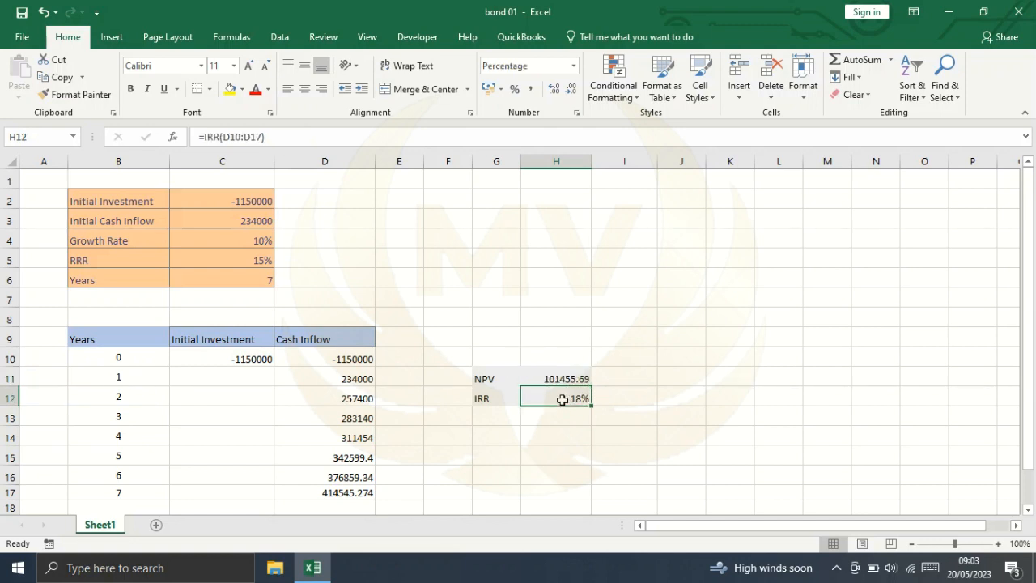